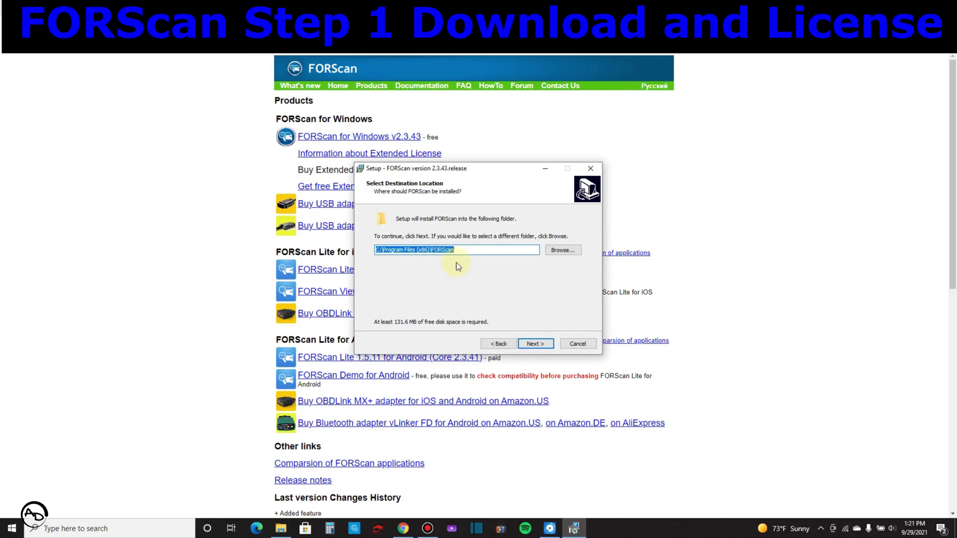
- Install FORScan into the existing C:\Program Files (x86)\FORScan folder, keeping the Start menu folder and desktop shortcut
{"action": "left_click", "coordinate": [537, 342]}
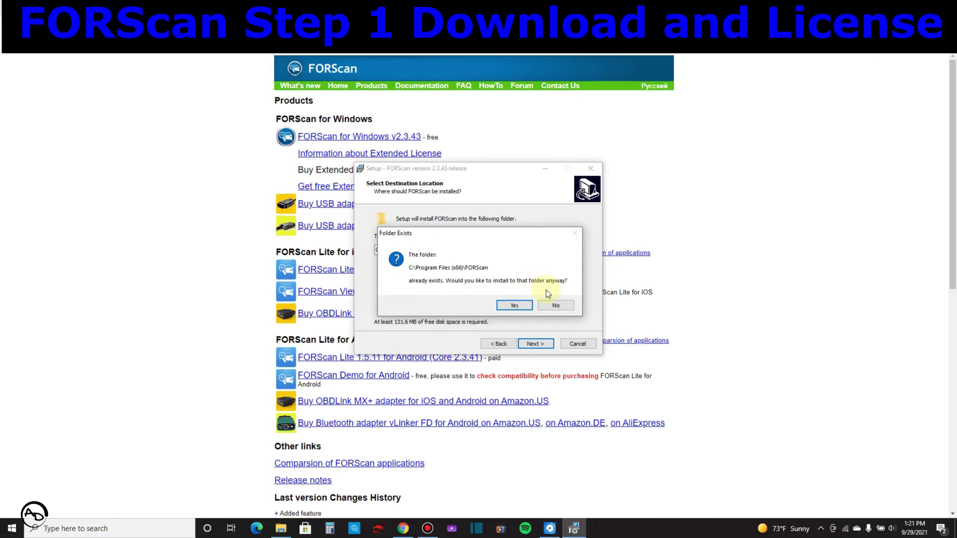
{"action": "left_click", "coordinate": [513, 305]}
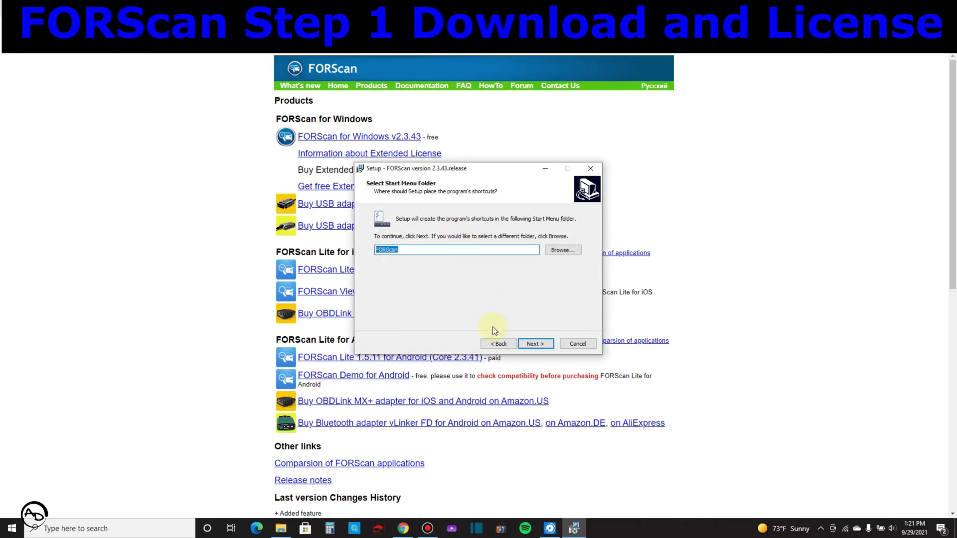
{"action": "left_click", "coordinate": [535, 344]}
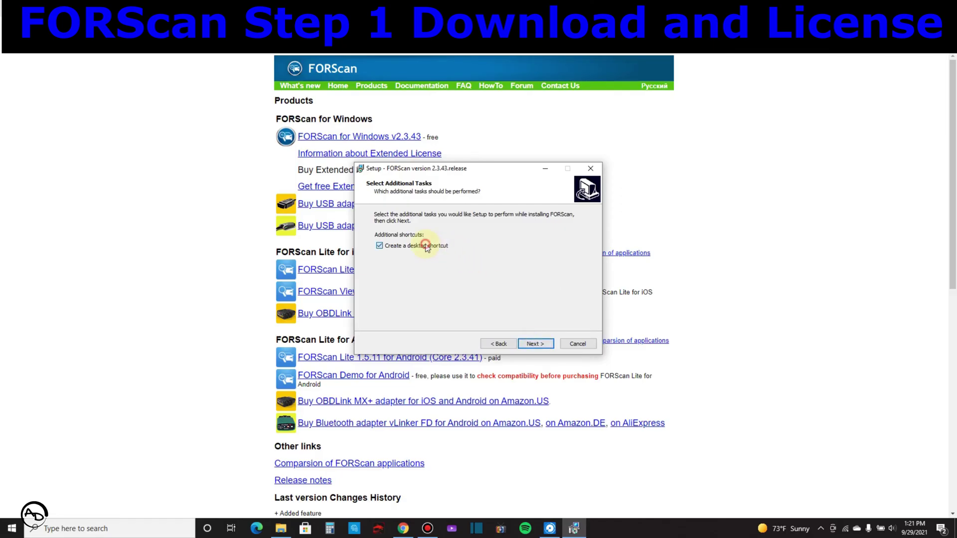
{"action": "left_click", "coordinate": [535, 344]}
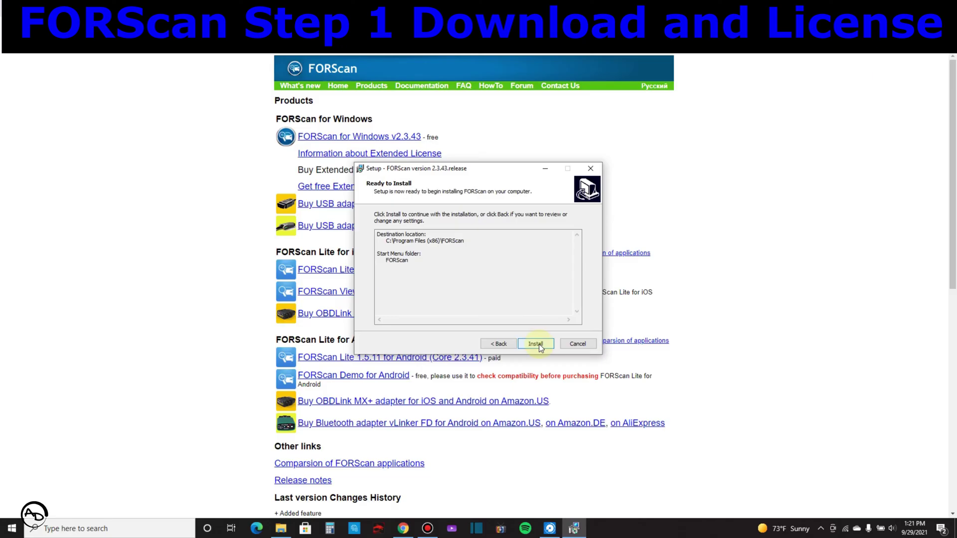
{"action": "left_click", "coordinate": [538, 344]}
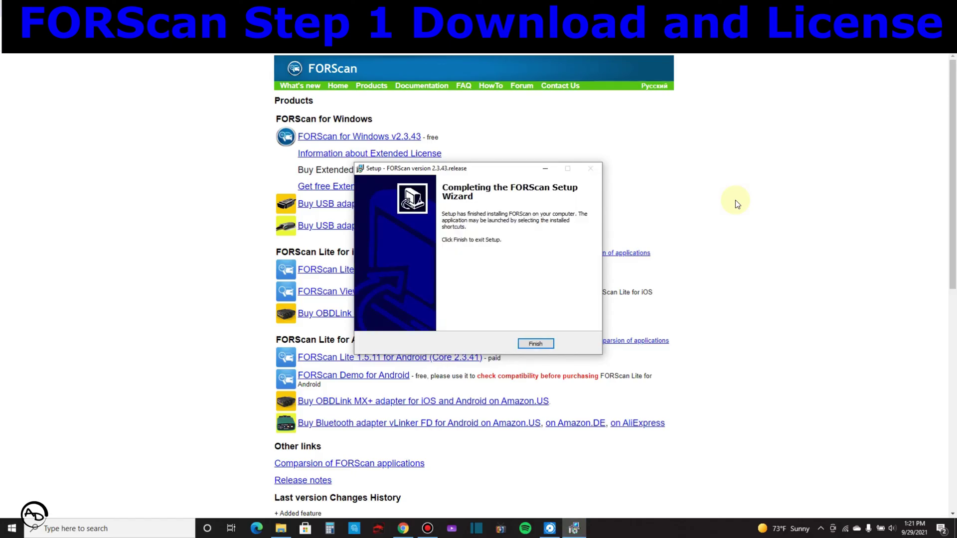
- Close the finished installer and open the forum's Configuration and Programming board
{"action": "left_click", "coordinate": [542, 343]}
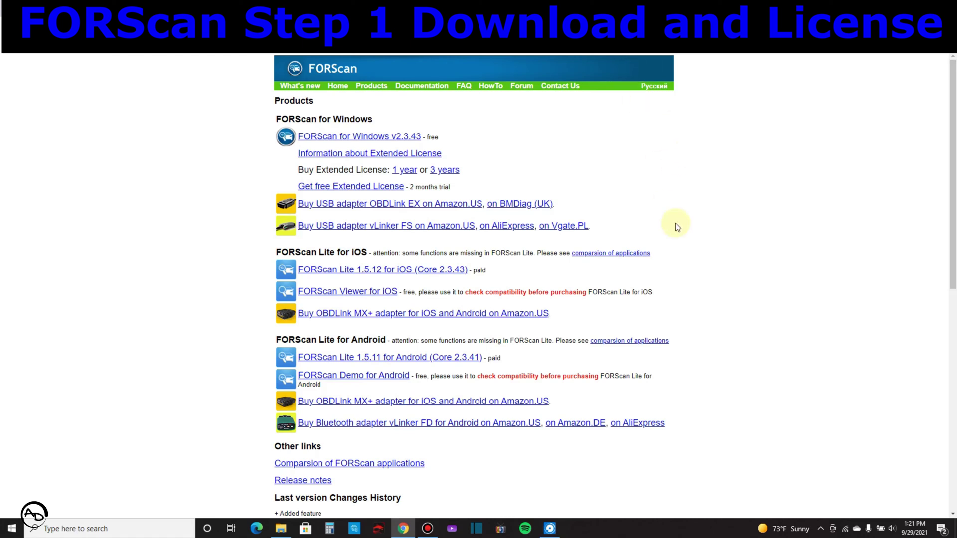
{"action": "left_click", "coordinate": [523, 86]}
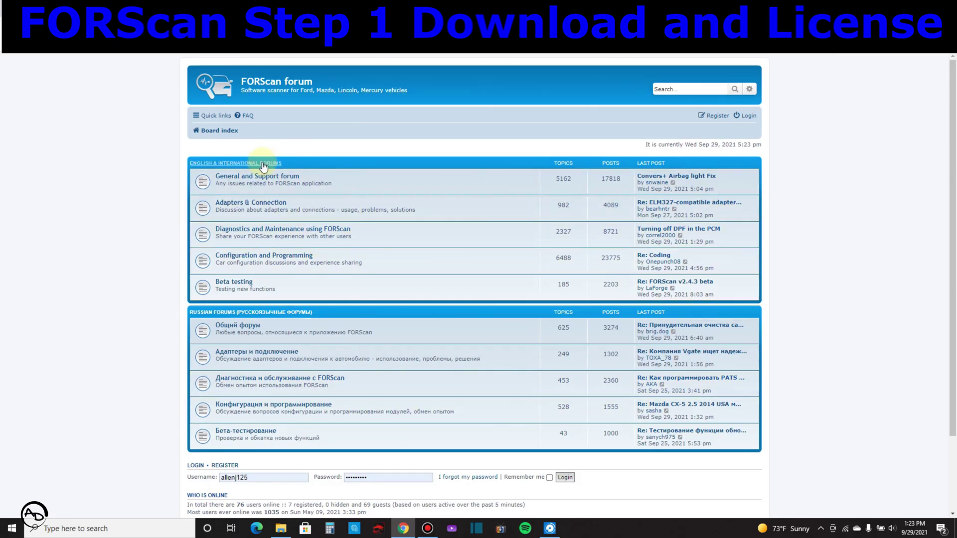
{"action": "left_click", "coordinate": [291, 259]}
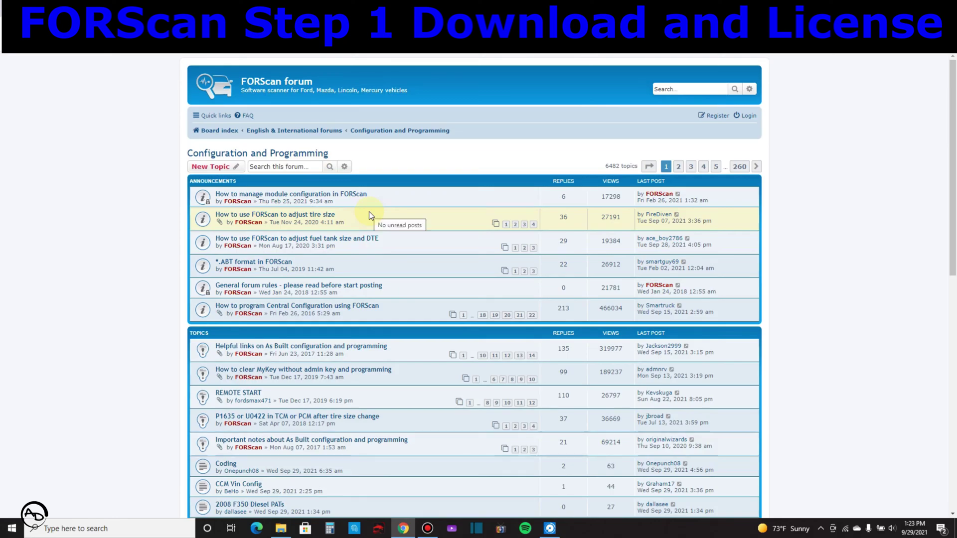
- Search this forum for 'spreadsheet' and review the 1108 matching results
{"action": "left_click", "coordinate": [287, 168]}
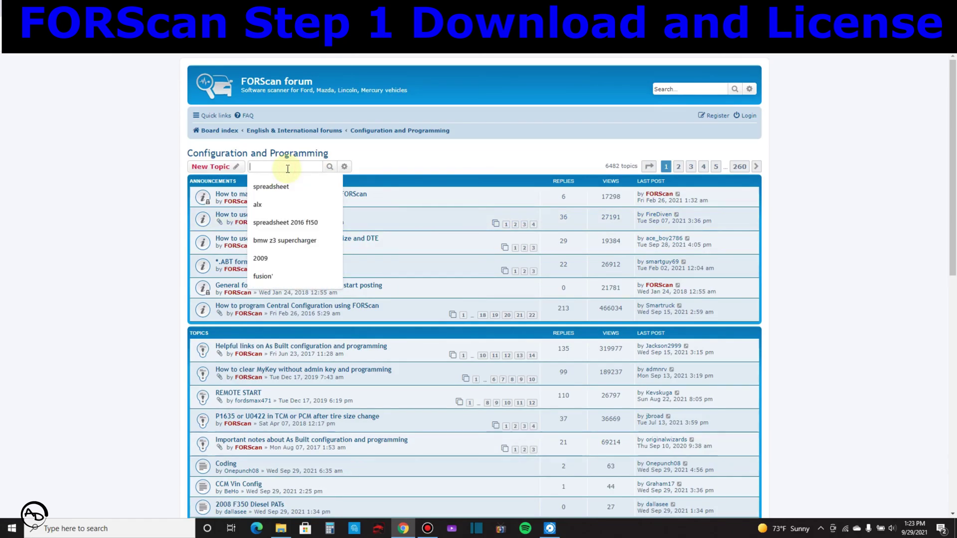
{"action": "left_click", "coordinate": [282, 190]}
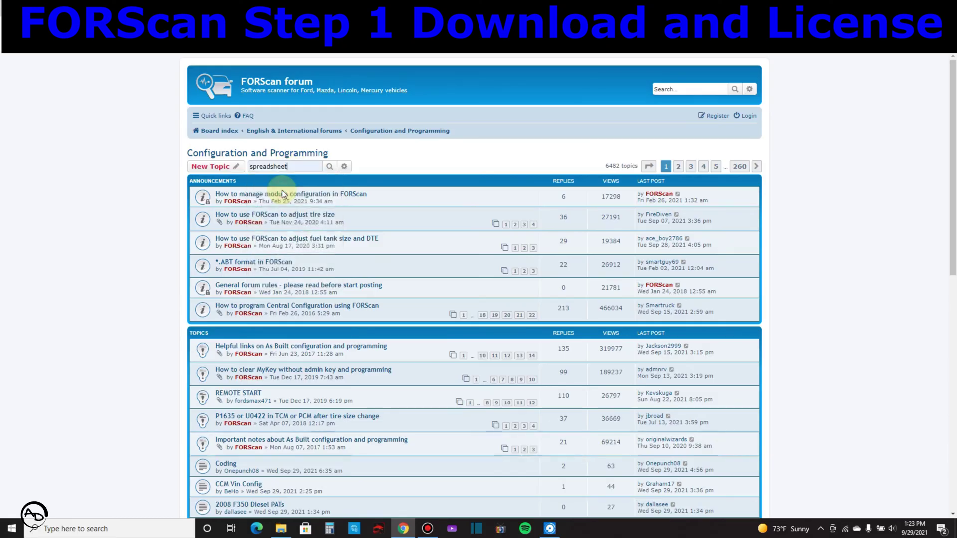
{"action": "left_click", "coordinate": [332, 166]}
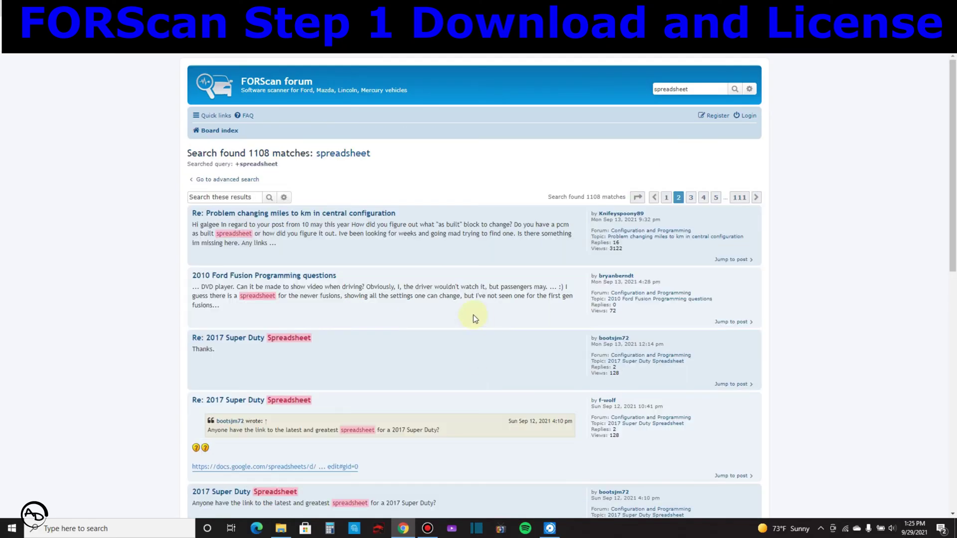
{"action": "scroll", "coordinate": [454, 307], "scroll_direction": "down", "scroll_amount": 2}
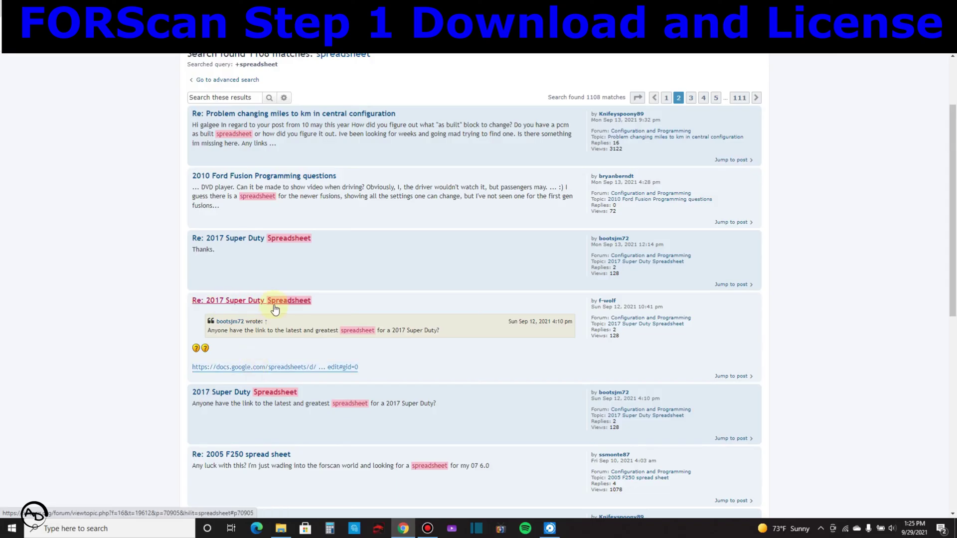
{"action": "left_click", "coordinate": [290, 370]}
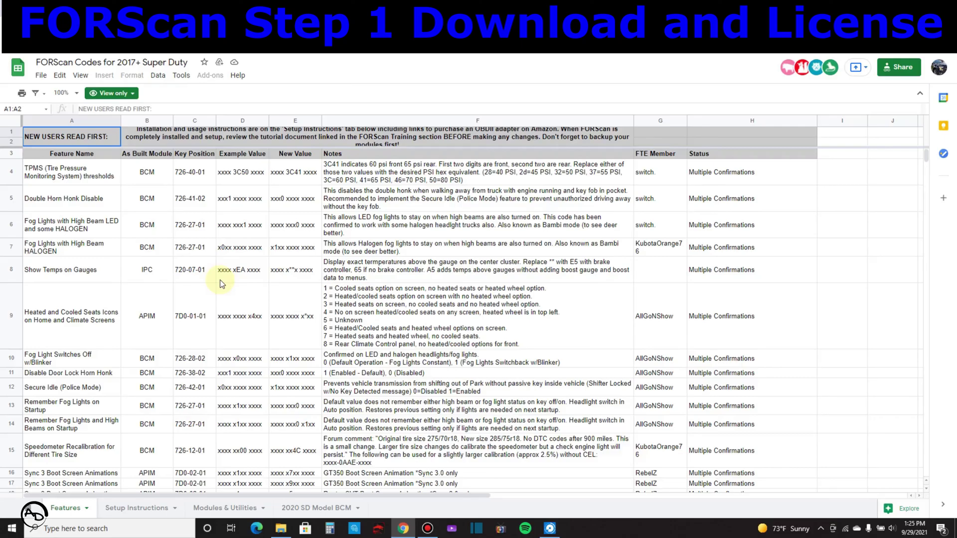
{"action": "scroll", "coordinate": [220, 280], "scroll_direction": "down", "scroll_amount": 3}
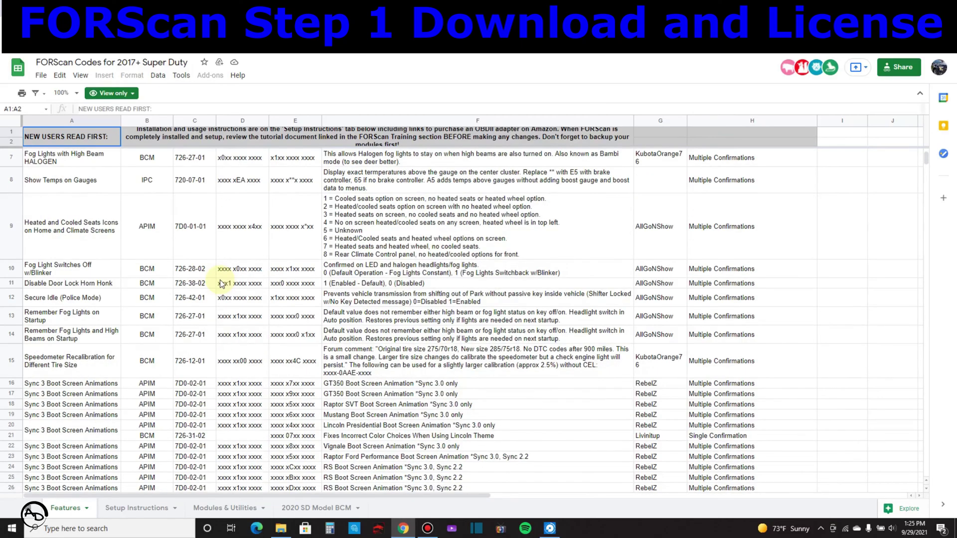
{"action": "scroll", "coordinate": [219, 279], "scroll_direction": "up", "scroll_amount": 3}
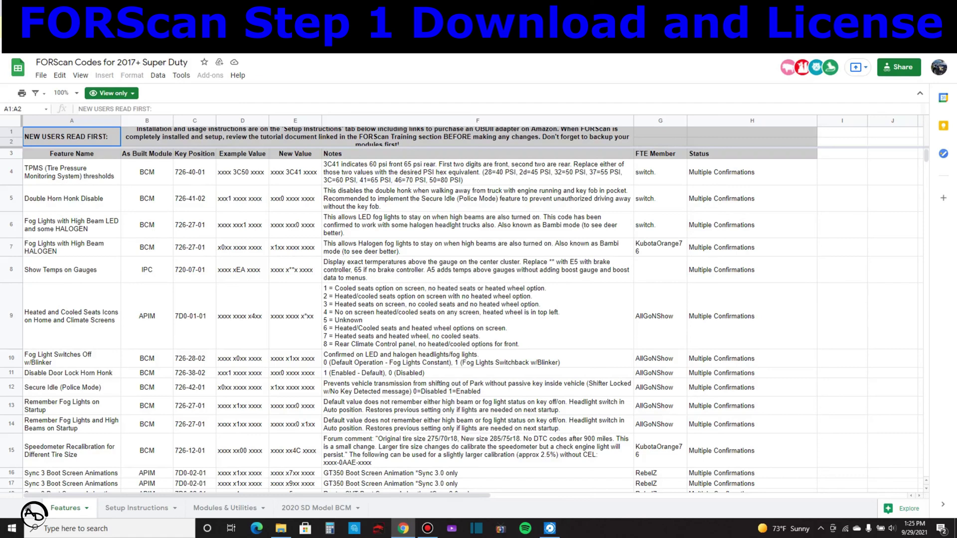
{"action": "key", "text": "ctrl+Tab"}
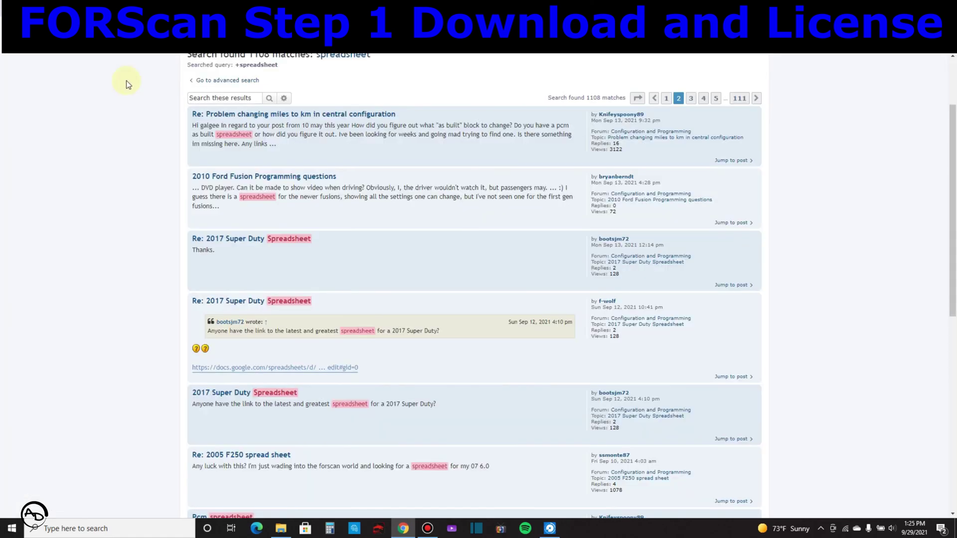
- Launch FORScan from the FORScan folder in the Windows Start menu
{"action": "scroll", "coordinate": [322, 268], "scroll_direction": "up", "scroll_amount": 2}
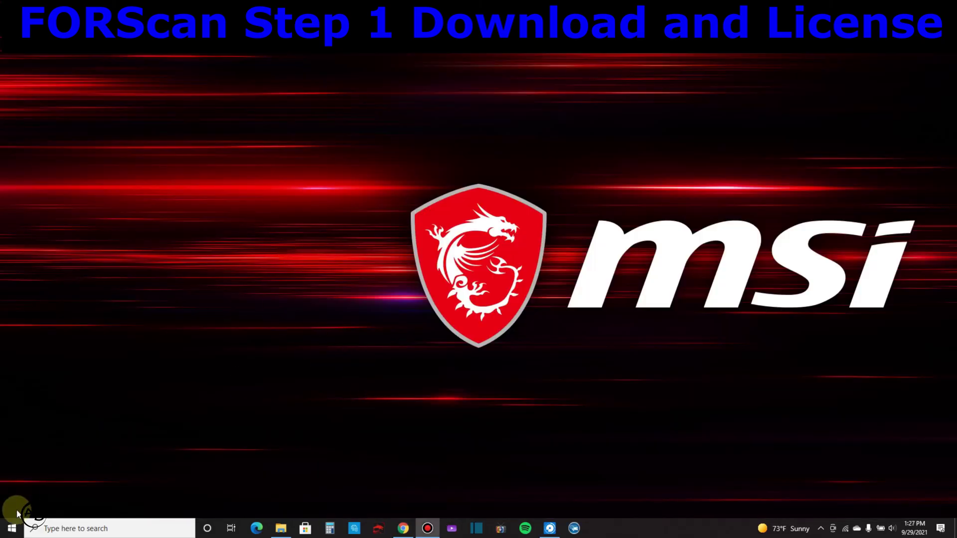
{"action": "left_click", "coordinate": [11, 527]}
{"action": "scroll", "coordinate": [103, 418], "scroll_direction": "down", "scroll_amount": 5}
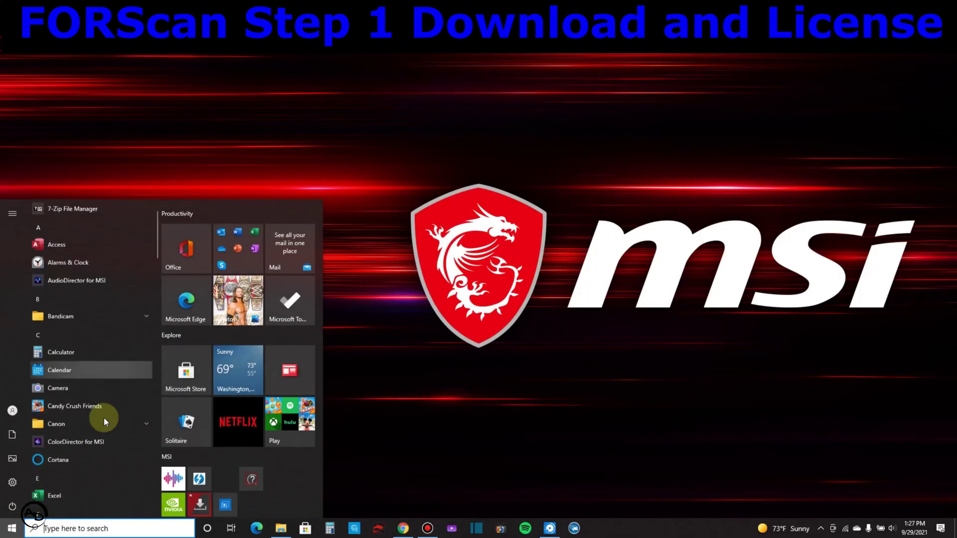
{"action": "left_click", "coordinate": [74, 322]}
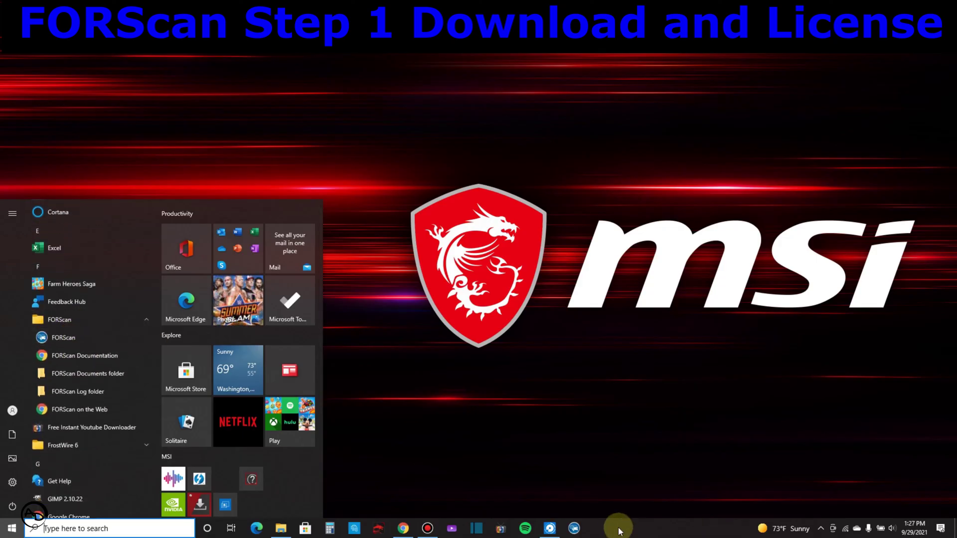
{"action": "left_click", "coordinate": [85, 337]}
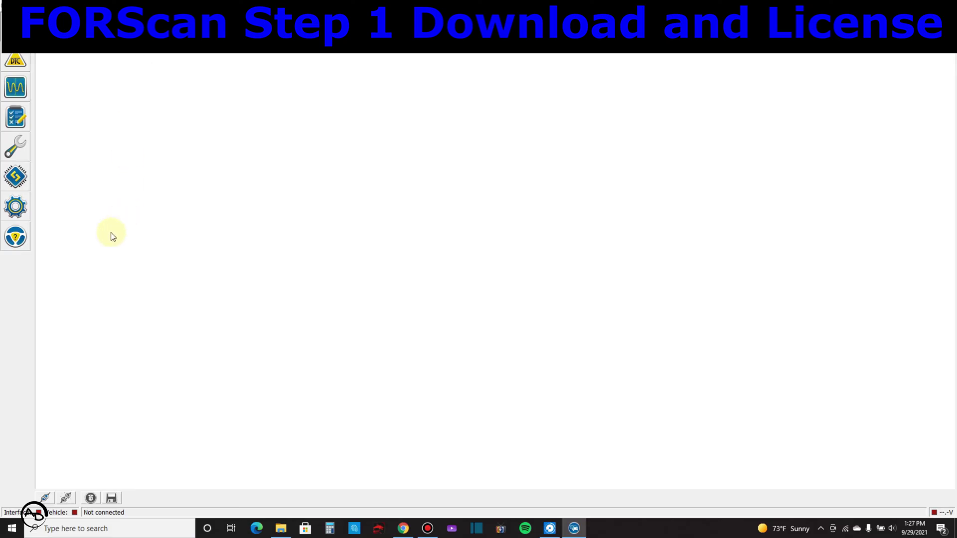
- Show FORScan's About page with the license status and Hardware ID
{"action": "left_click", "coordinate": [17, 235]}
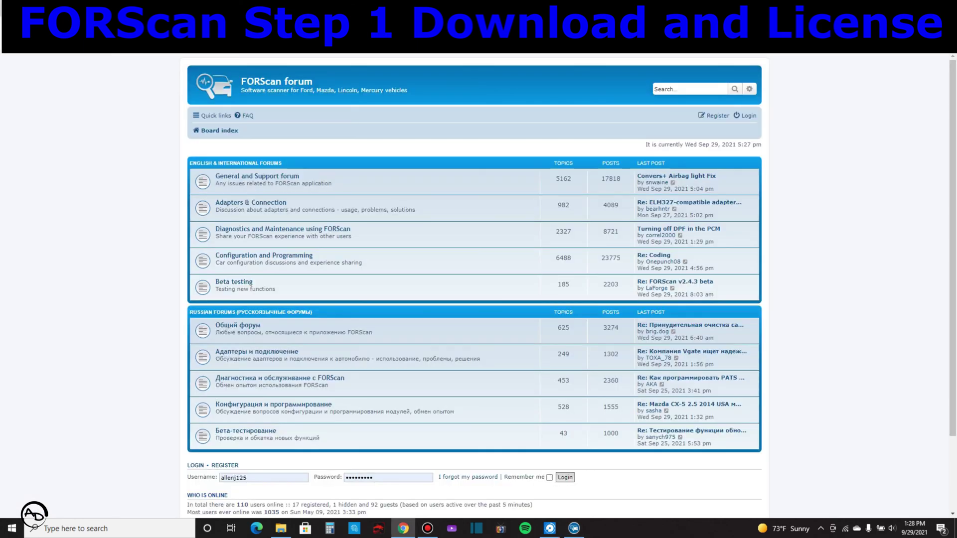
- Go back to the forscan.org main site and open the Products page
{"action": "key", "text": "BackSpace"}
{"action": "key", "text": "BackSpace"}
{"action": "key", "text": "BackSpace"}
{"action": "key", "text": "BackSpace"}
{"action": "key", "text": "BackSpace"}
{"action": "key", "text": "BackSpace"}
{"action": "key", "text": "BackSpace"}
{"action": "key", "text": "BackSpace"}
{"action": "key", "text": "BackSpace"}
{"action": "key", "text": "BackSpace"}
{"action": "key", "text": "BackSpace"}
{"action": "key", "text": "BackSpace"}
{"action": "key", "text": "BackSpace"}
{"action": "key", "text": "BackSpace"}
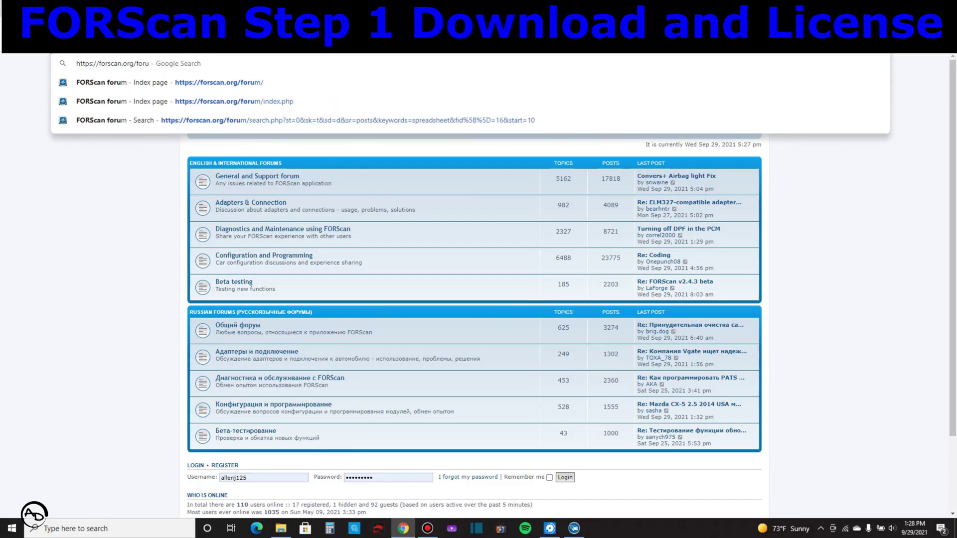
{"action": "key", "text": "BackSpace"}
{"action": "key", "text": "BackSpace"}
{"action": "key", "text": "Return"}
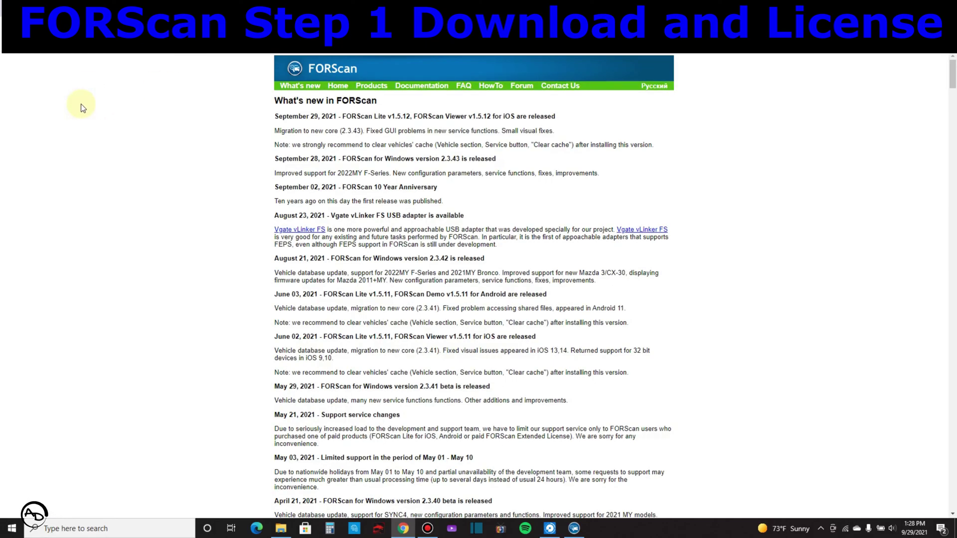
{"action": "left_click", "coordinate": [380, 88]}
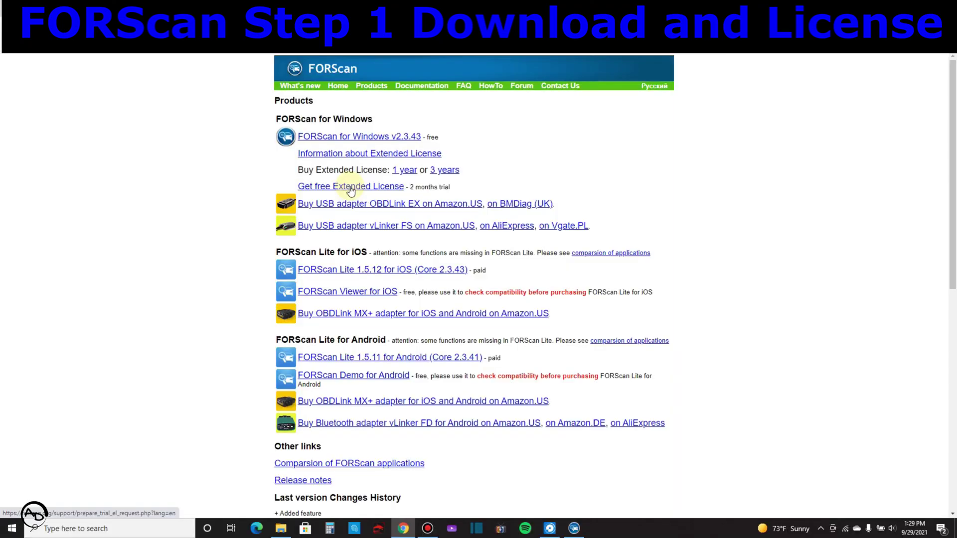
- Open the free Extended License form and autofill this computer's Hardware ID
{"action": "left_click", "coordinate": [350, 187]}
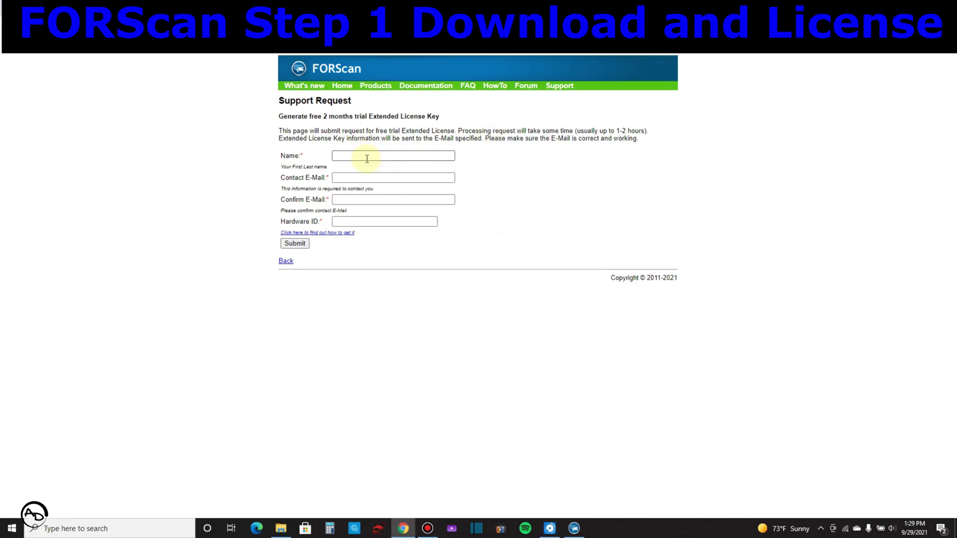
{"action": "left_click", "coordinate": [371, 221]}
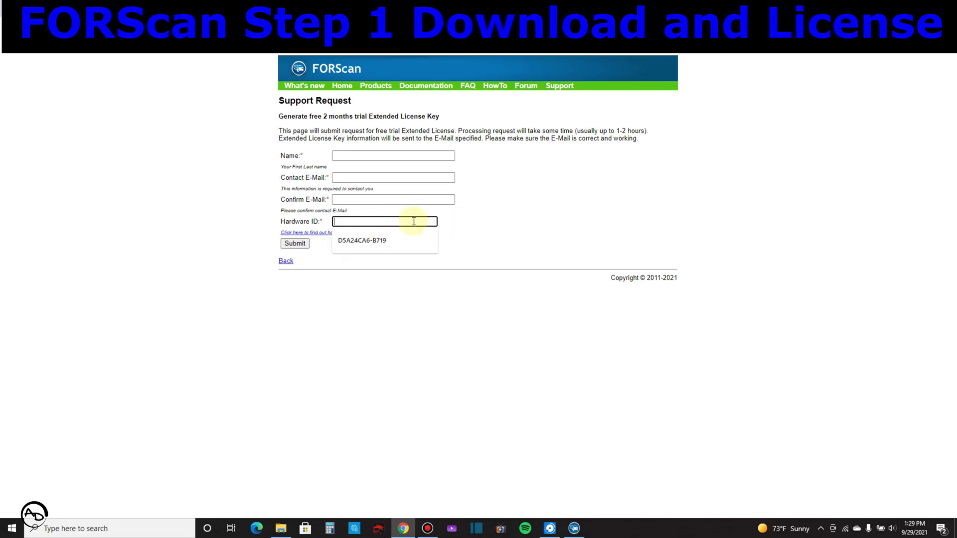
{"action": "key", "text": "Down"}
{"action": "key", "text": "Return"}
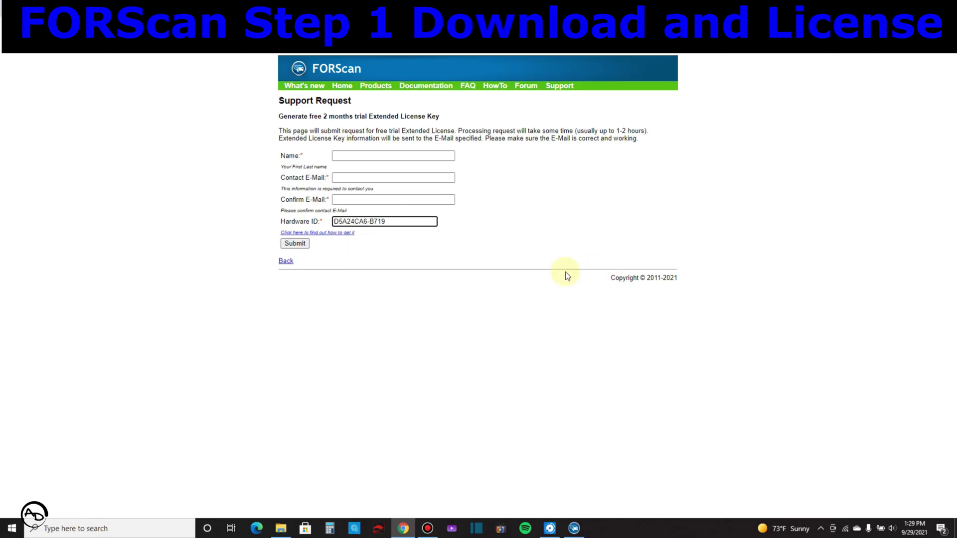